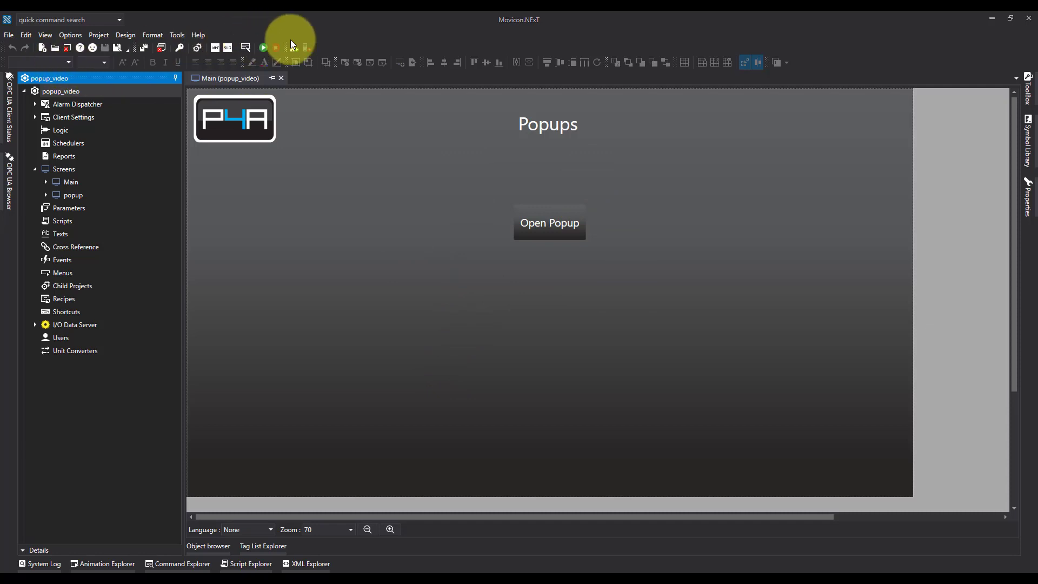
Open the 'popup' screen from the Screens folder of the popup_video project.
{"action": "left_click", "coordinate": [72, 197]}
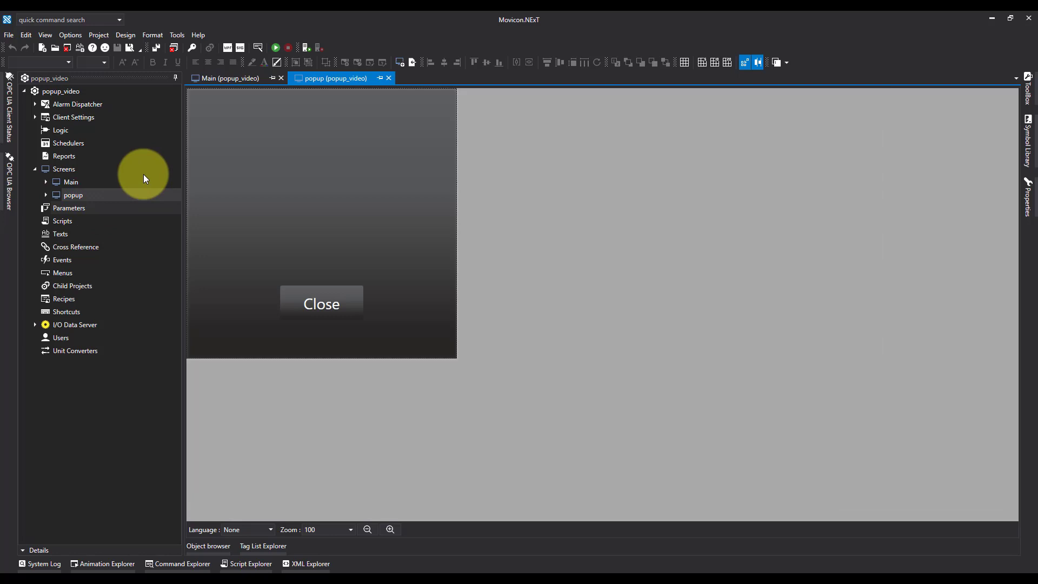
Change the popup screen's Style > Window State from Maximized to Normal.
{"action": "left_click", "coordinate": [1029, 199]}
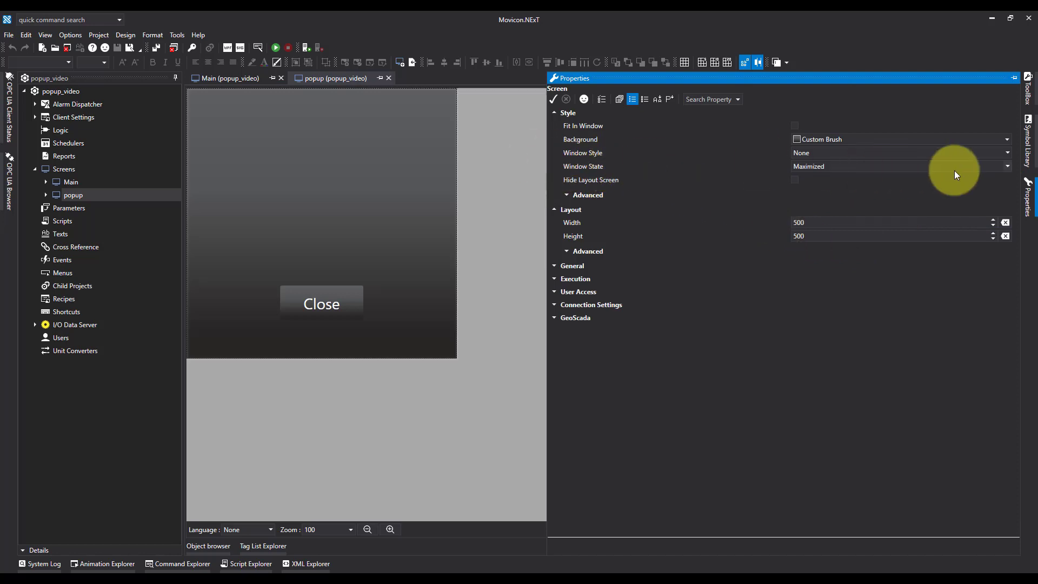
{"action": "left_click", "coordinate": [1005, 167]}
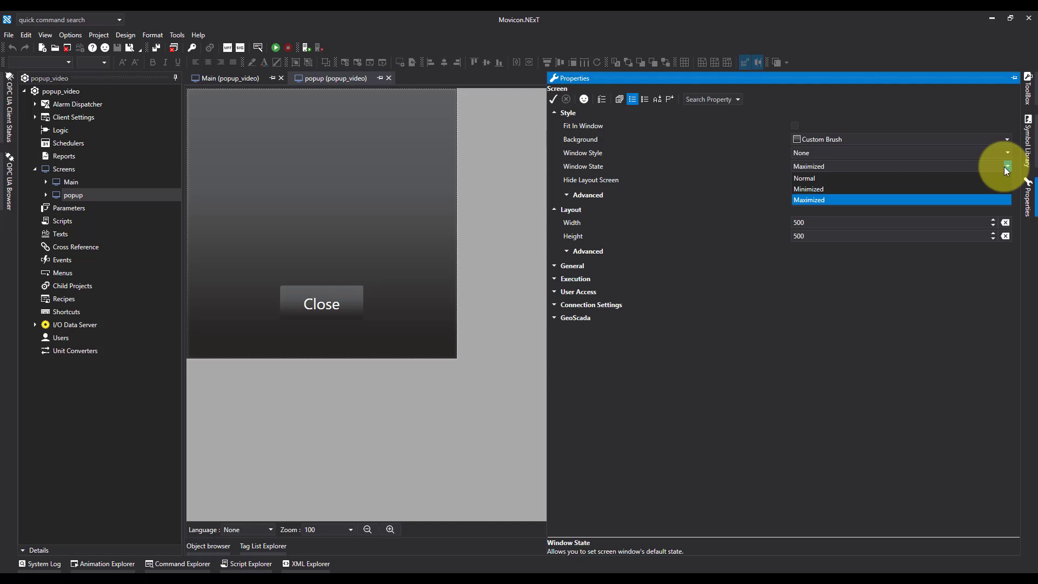
{"action": "left_click", "coordinate": [833, 179]}
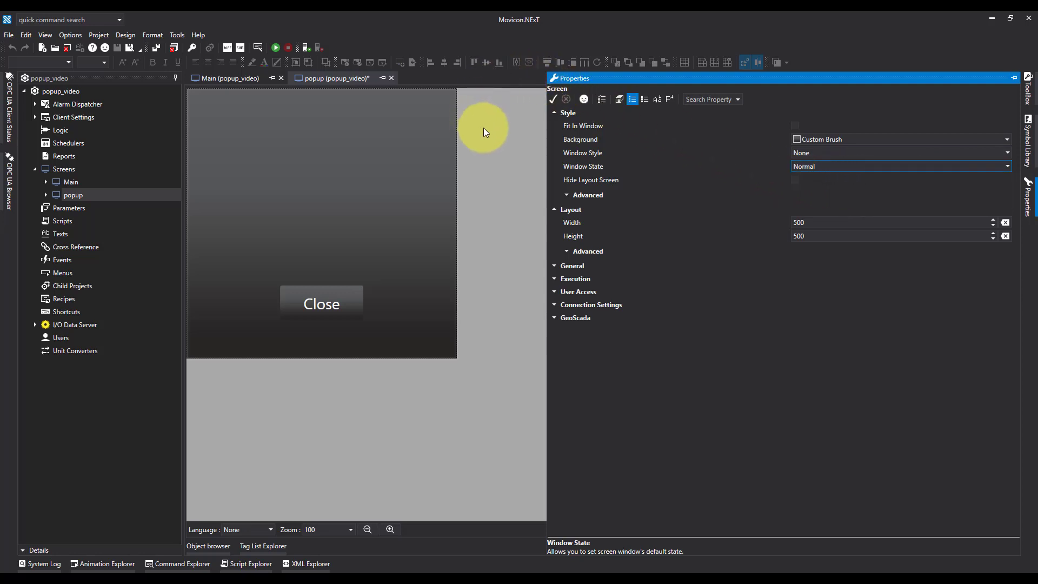
Apply and save the change, then run the project and open and close the 500x500 popup.
{"action": "left_click", "coordinate": [556, 99]}
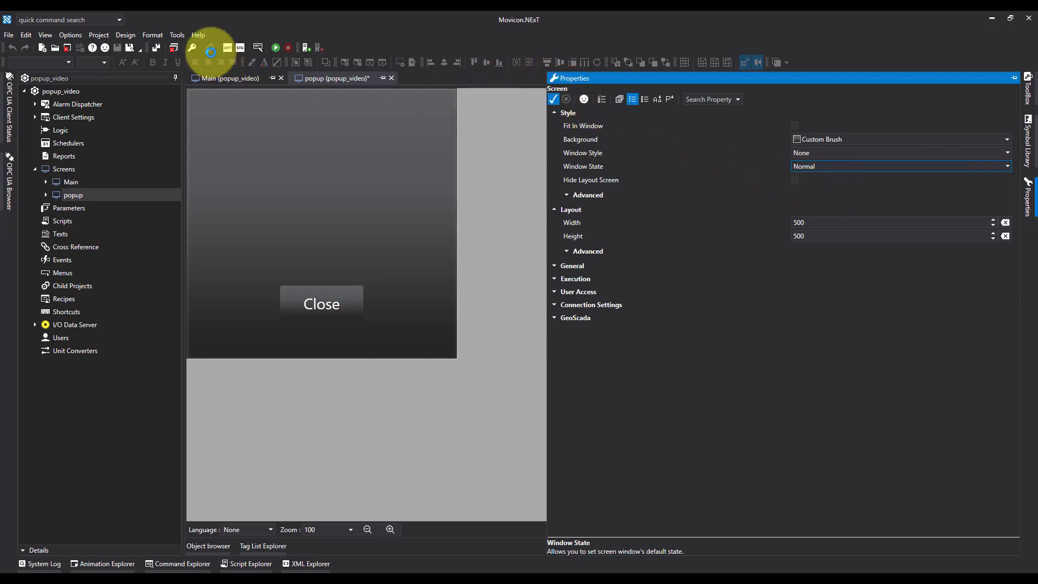
{"action": "left_click", "coordinate": [154, 46]}
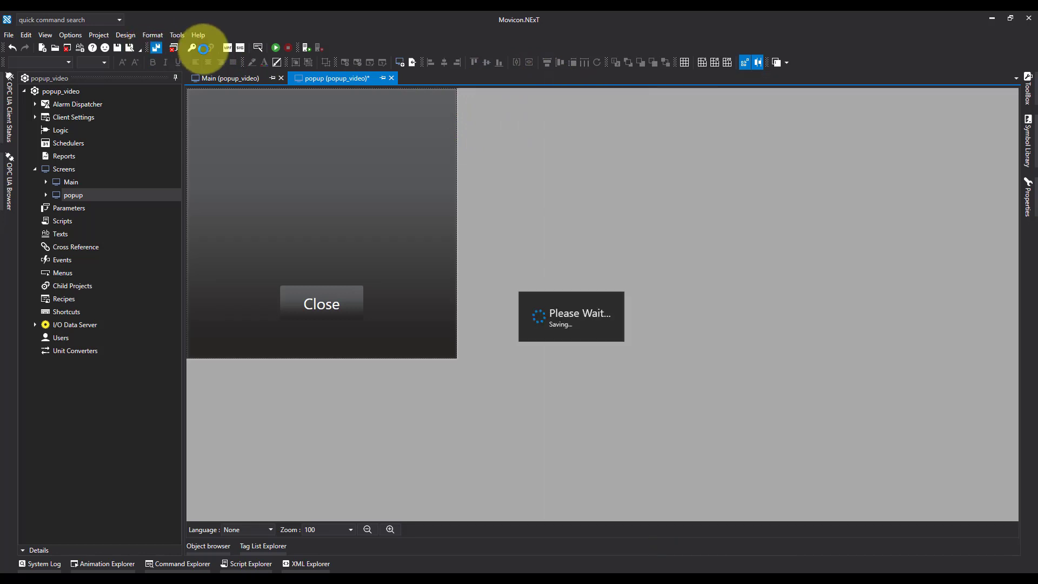
{"action": "left_click", "coordinate": [274, 47]}
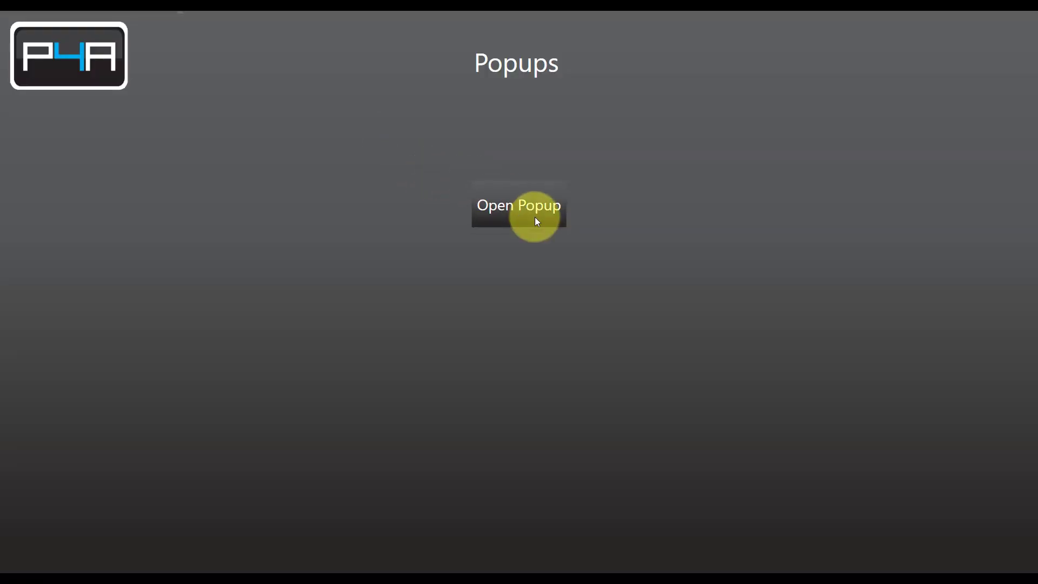
{"action": "left_click", "coordinate": [535, 216]}
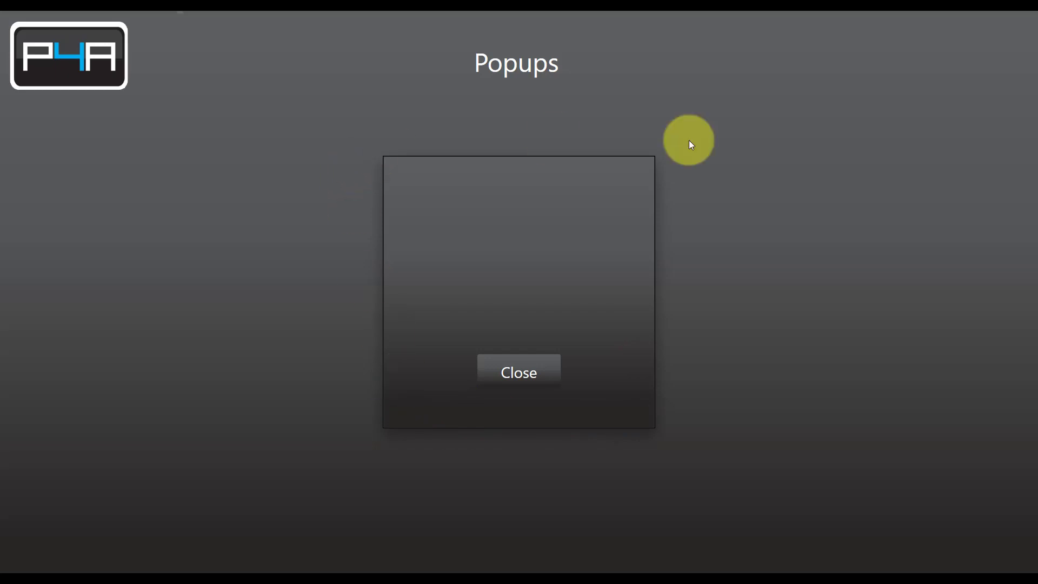
{"action": "left_click", "coordinate": [532, 373]}
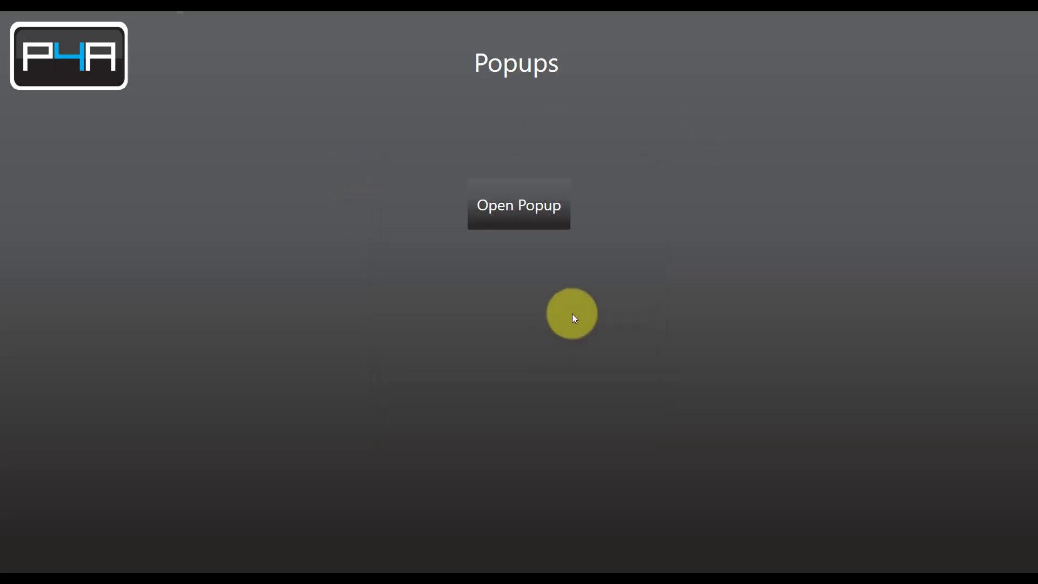